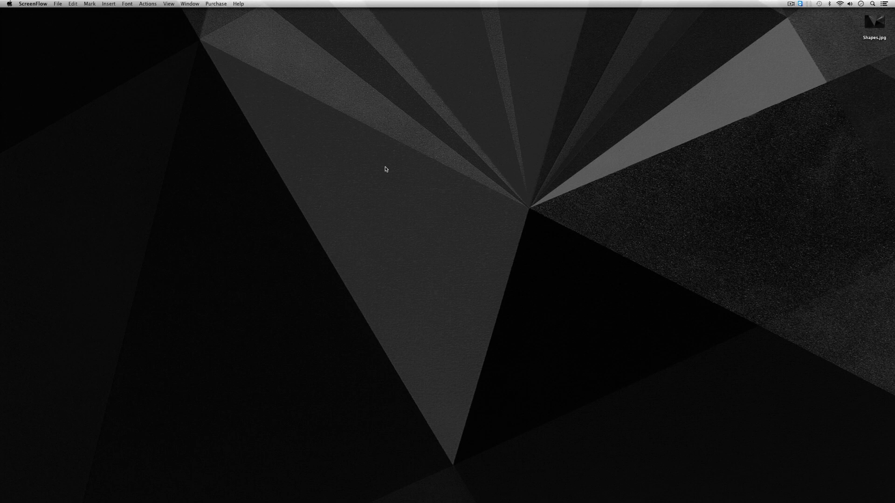
# Step: Switch to Final Cut Pro and create a new project named STABILIZE with LOCK & LOAD as its default event
pyautogui.moveTo(1, 243)
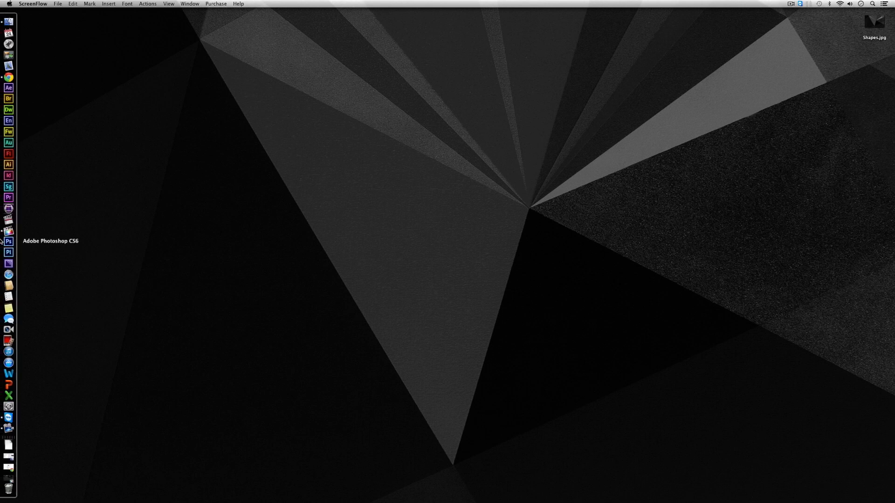
pyautogui.click(2, 233)
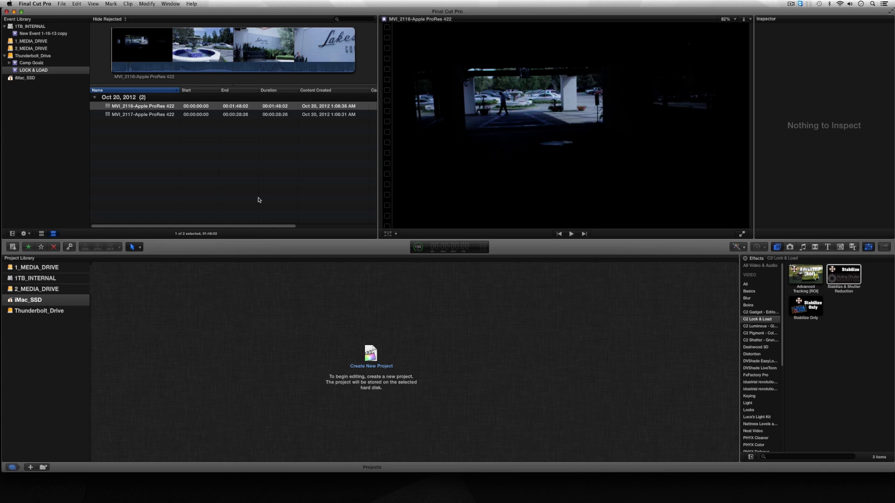
pyautogui.click(371, 357)
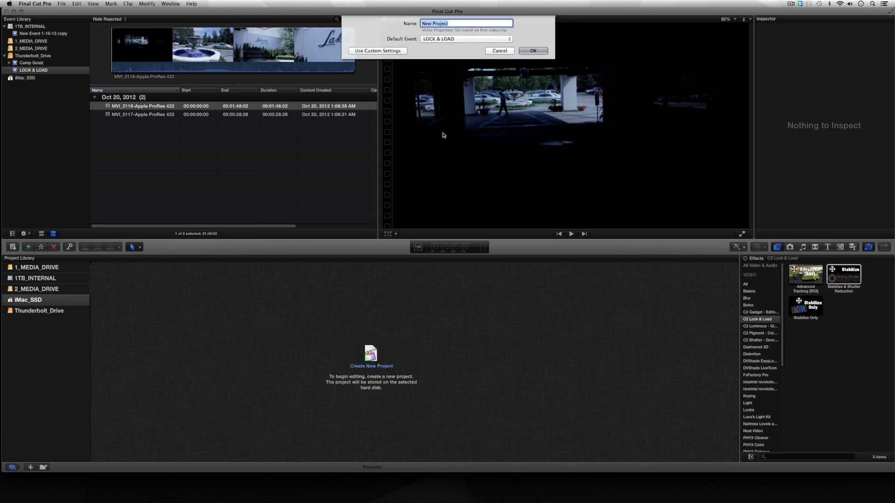
pyautogui.write('STABILIZE')
pyautogui.press('Return')
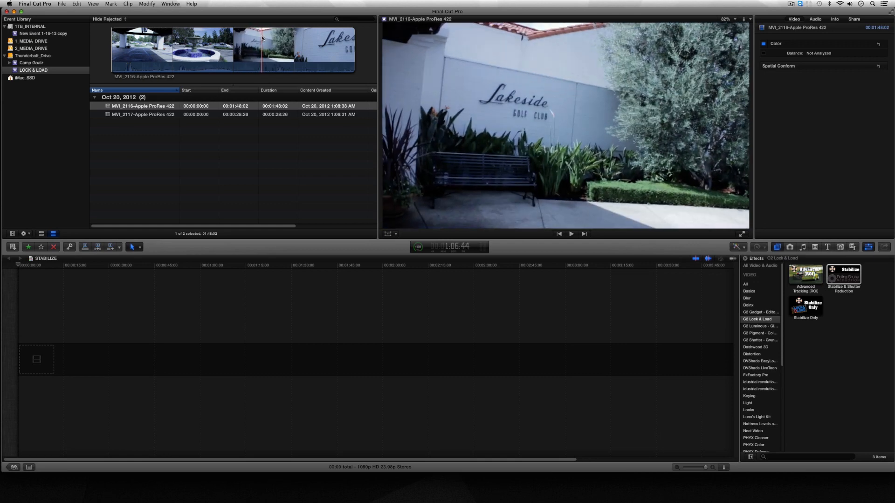
# Step: Mark a range of about three seconds on MVI_2116-Apple ProRes 422 at the Lakeside Golf Club sign and append it to the timeline
pyautogui.press('i')
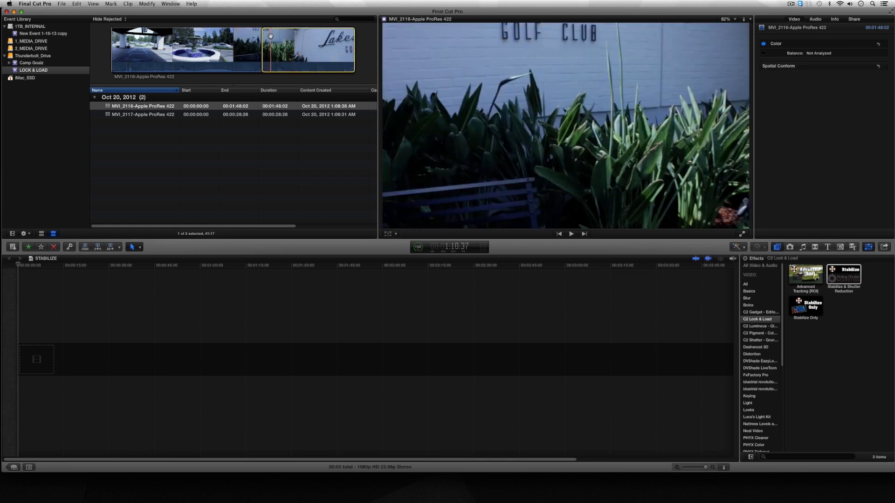
pyautogui.press('o')
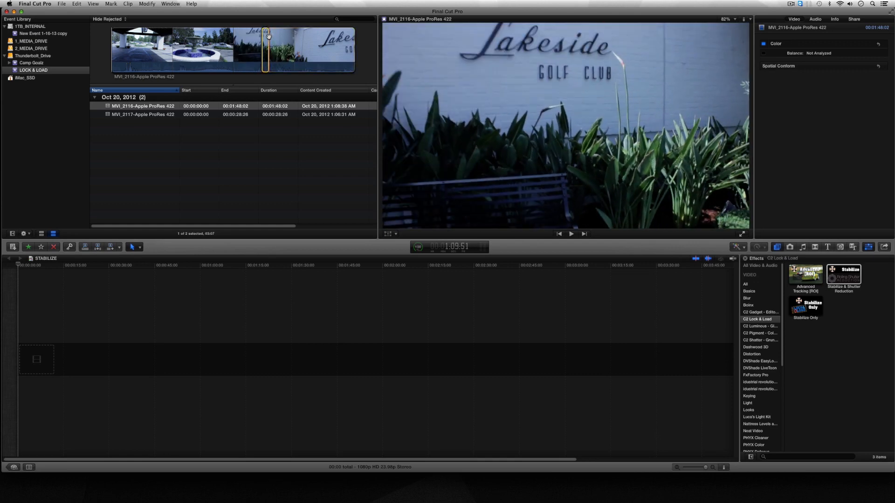
pyautogui.press('e')
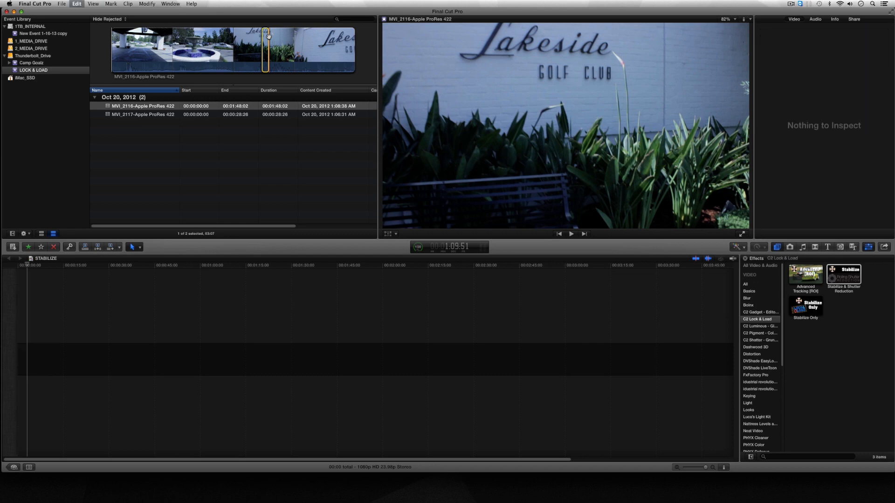
# Step: Play the appended clip in the timeline to examine its camera shake before any stabilization
pyautogui.click(21, 354)
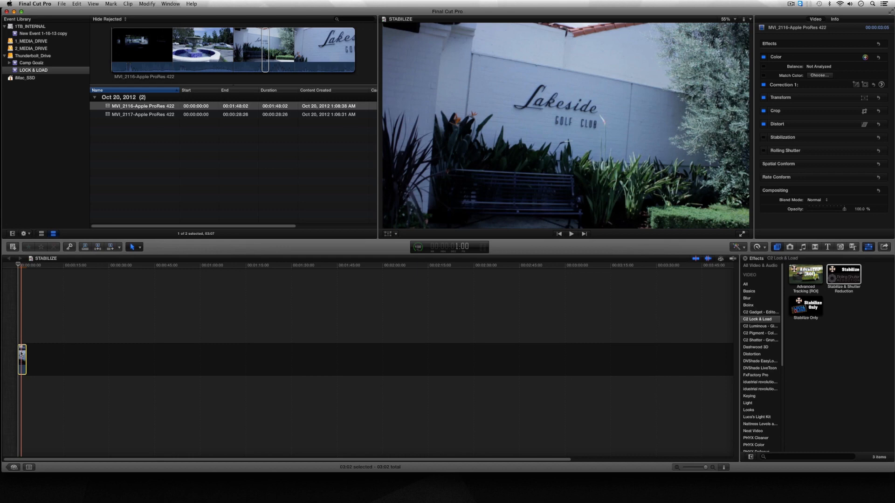
pyautogui.press('super+equal')
pyautogui.press('super+equal')
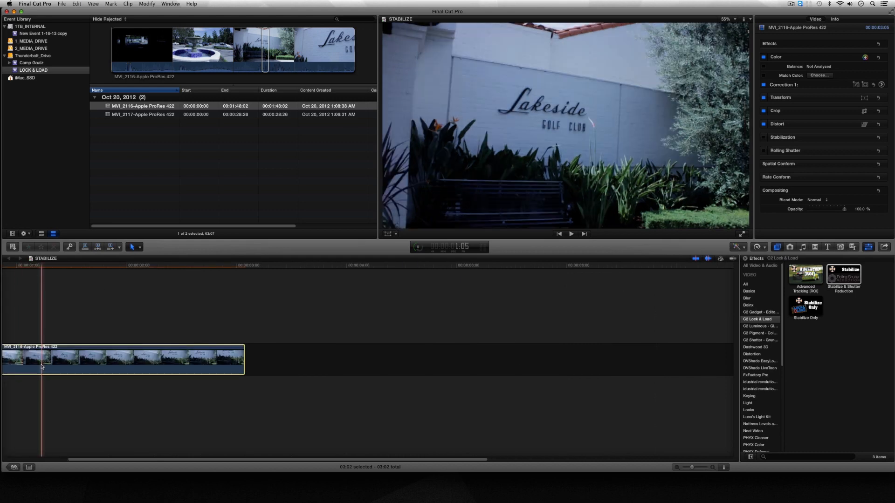
pyautogui.press('super+equal')
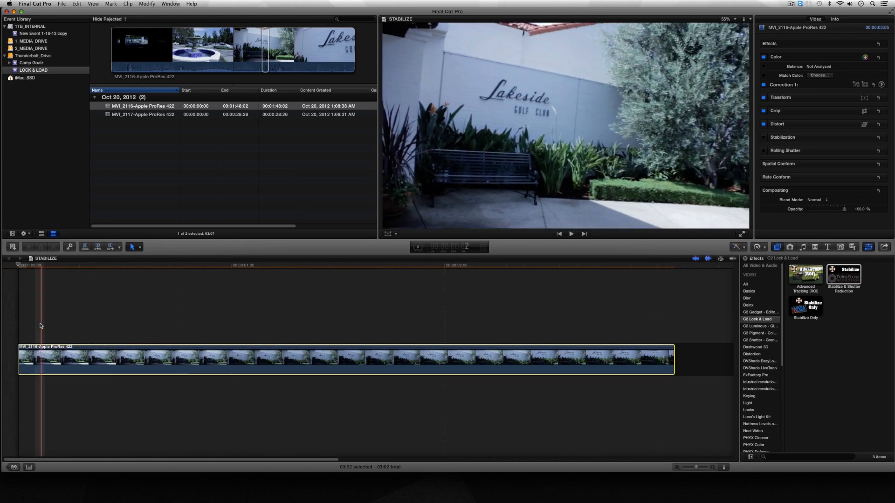
pyautogui.press('space')
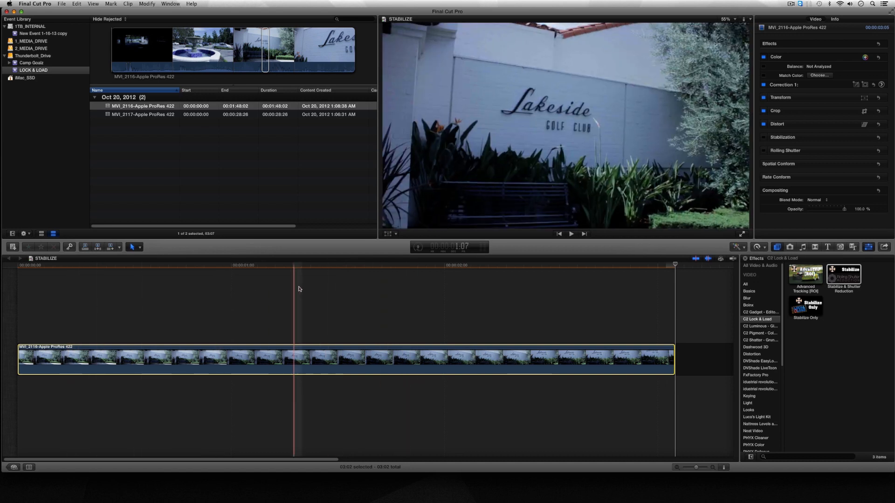
# Step: Apply the C2 Lock & Load effect Stabilize & Shutter Reduction to the timeline clip
pyautogui.click(317, 263)
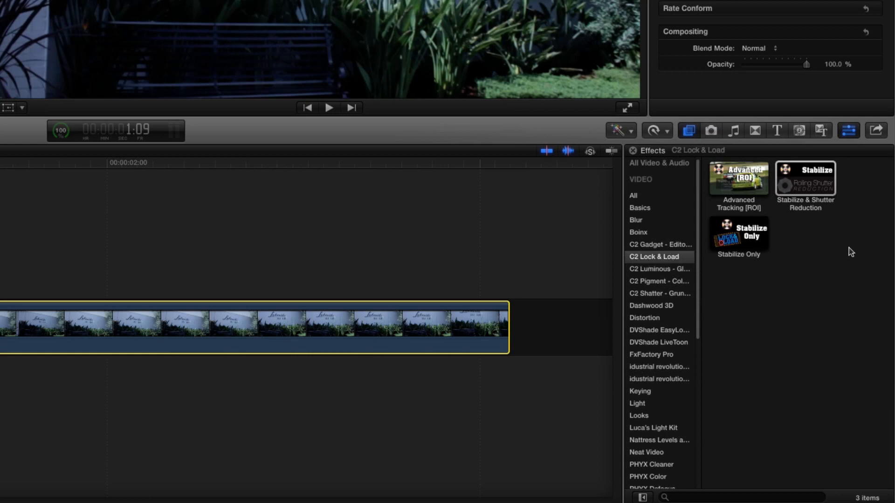
pyautogui.click(804, 184)
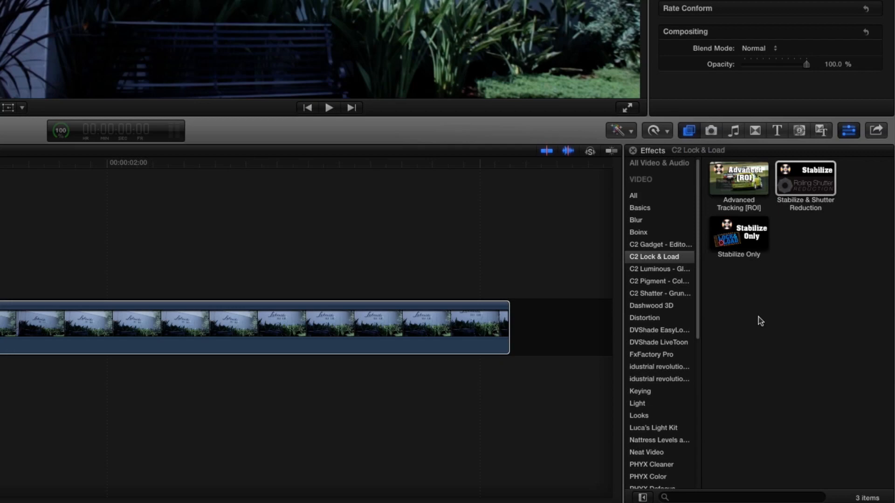
pyautogui.click(799, 178)
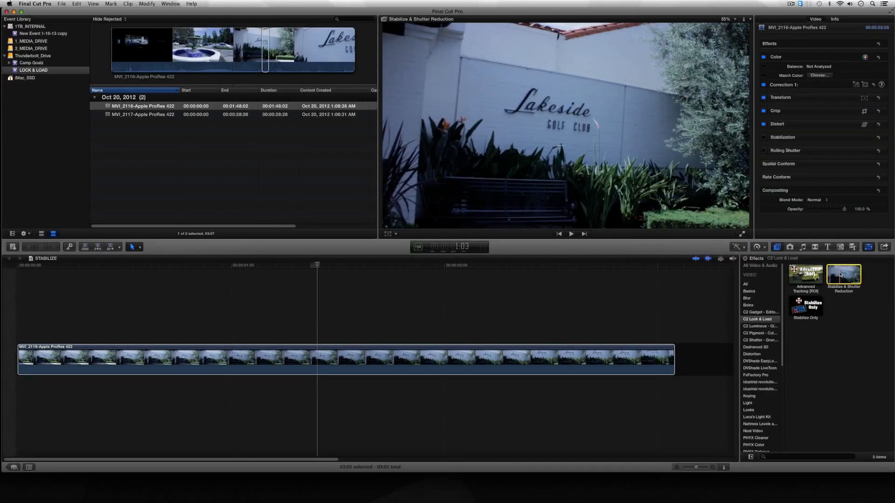
pyautogui.moveTo(841, 274); pyautogui.dragTo(419, 364)
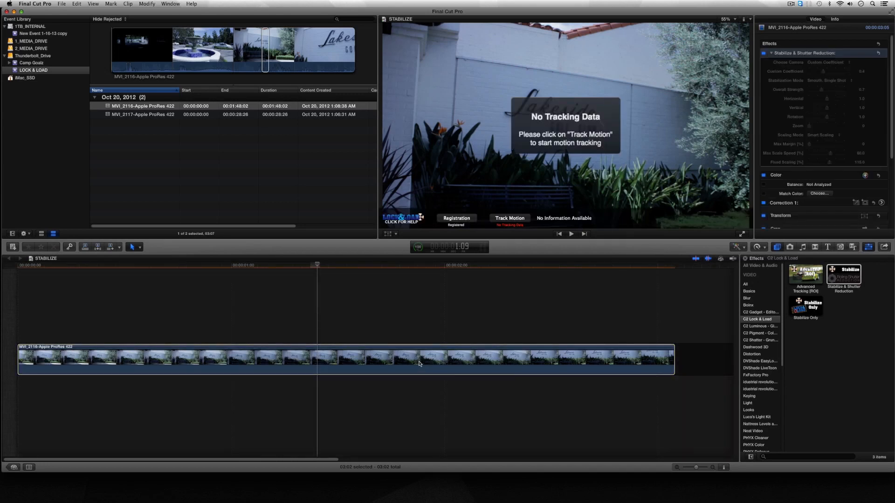
# Step: Run Track Motion on the timeline clip and play the stabilized result from its start
pyautogui.click(419, 364)
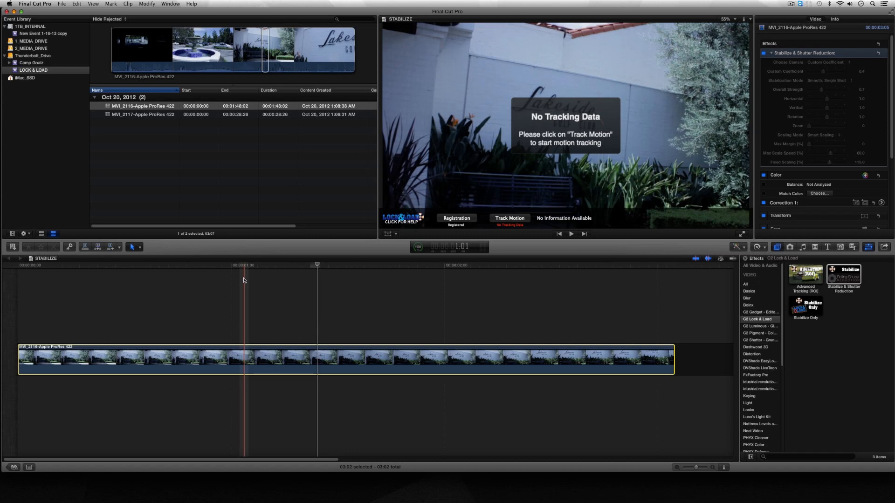
pyautogui.click(314, 267)
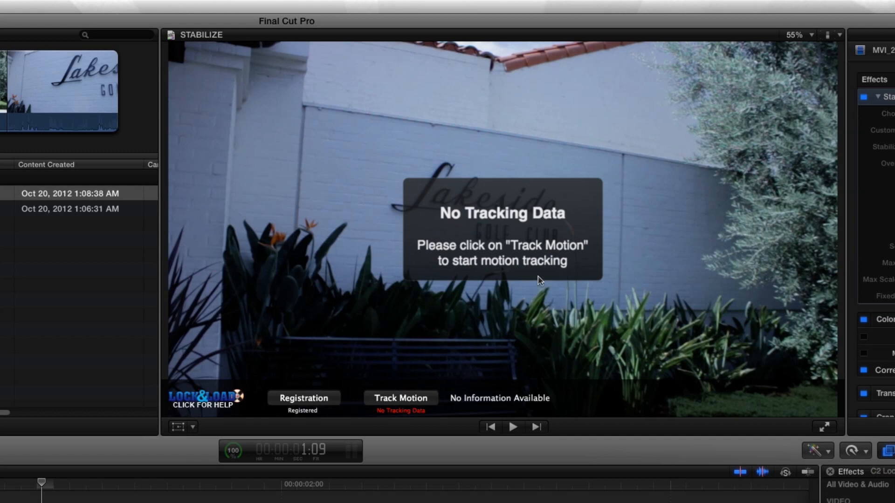
pyautogui.click(423, 399)
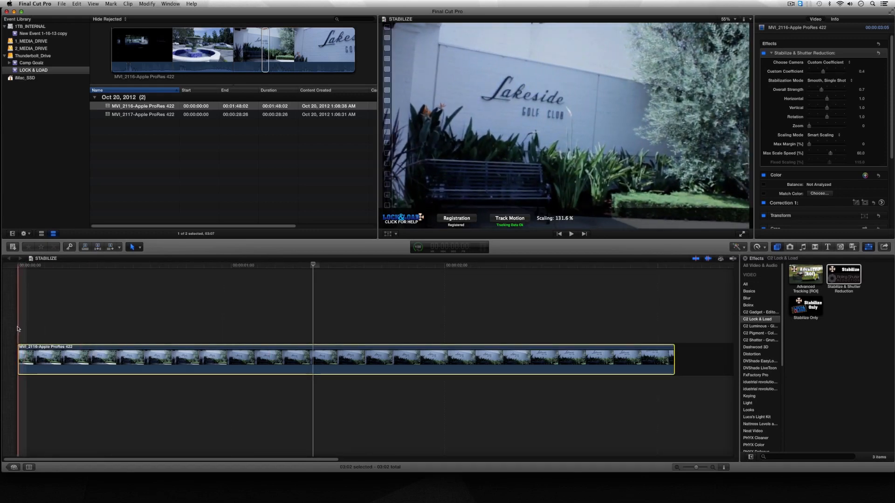
pyautogui.click(18, 329)
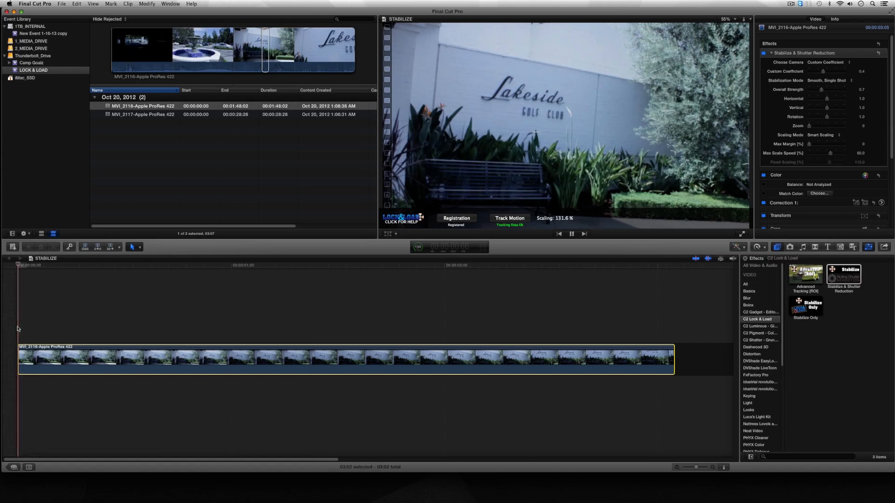
pyautogui.press('space')
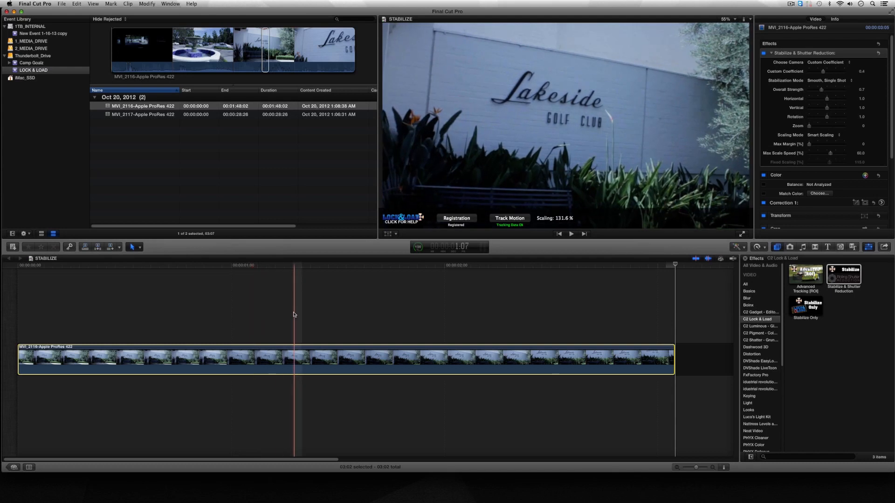
# Step: Set the camera of the Stabilize & Shutter Reduction effect to 550D
pyautogui.click(294, 266)
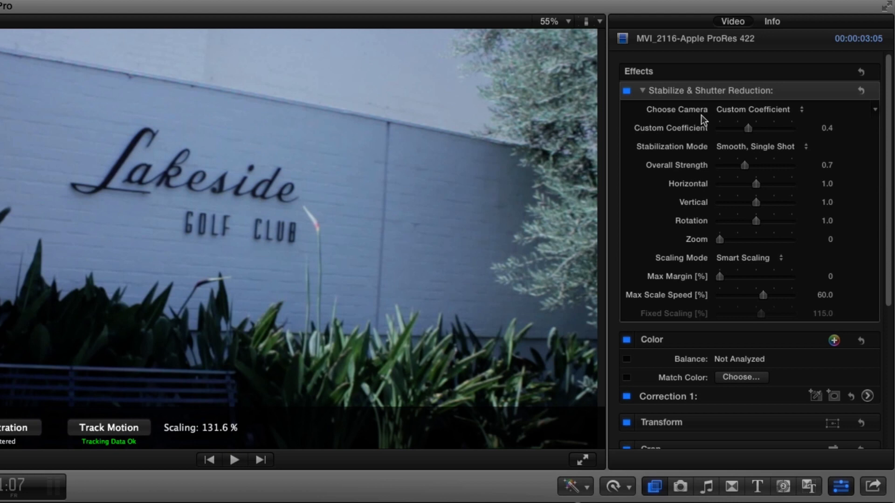
pyautogui.click(801, 111)
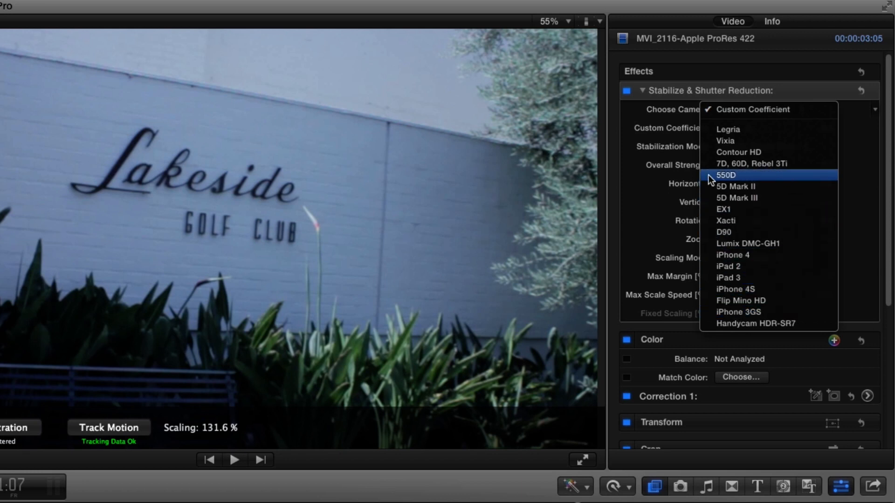
pyautogui.click(721, 175)
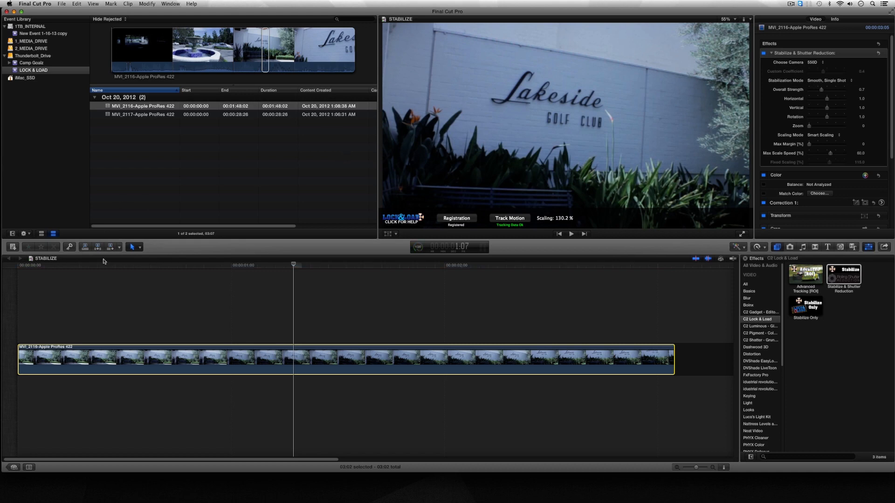
# Step: Play the clip from its start and check several frames to judge the stabilization with the 550D camera setting
pyautogui.click(15, 291)
pyautogui.press('space')
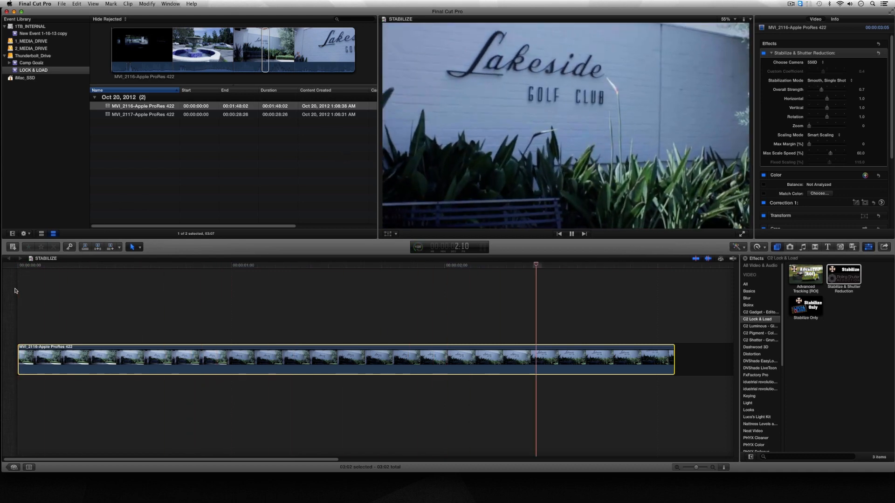
pyautogui.press('space')
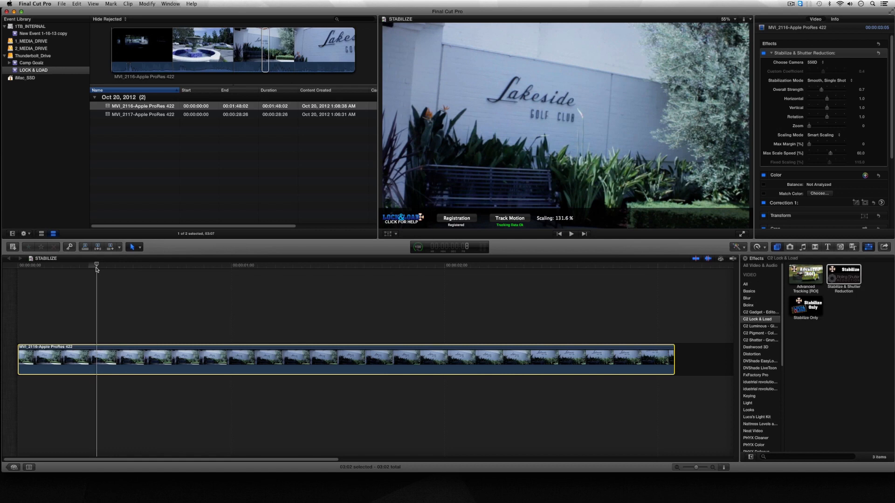
pyautogui.click(148, 265)
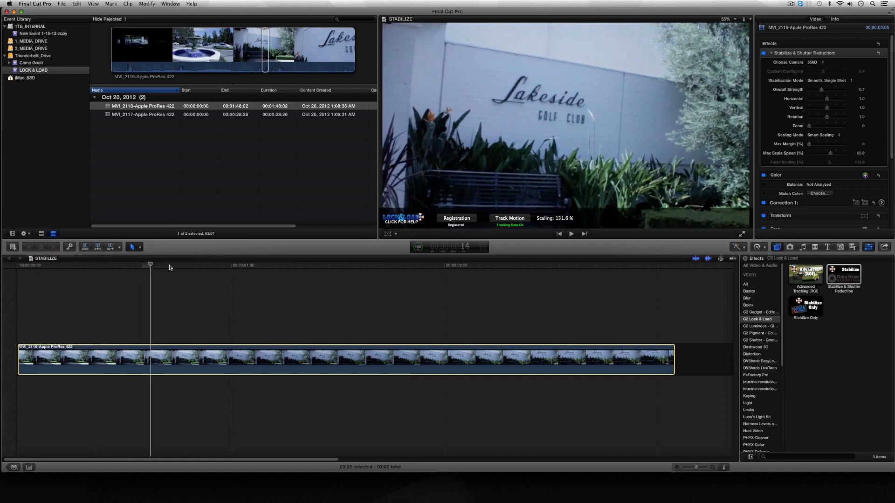
pyautogui.click(234, 277)
# Step: Raise the Overall Strength of the Stabilize & Shutter Reduction effect to 2.0
pyautogui.click(48, 271)
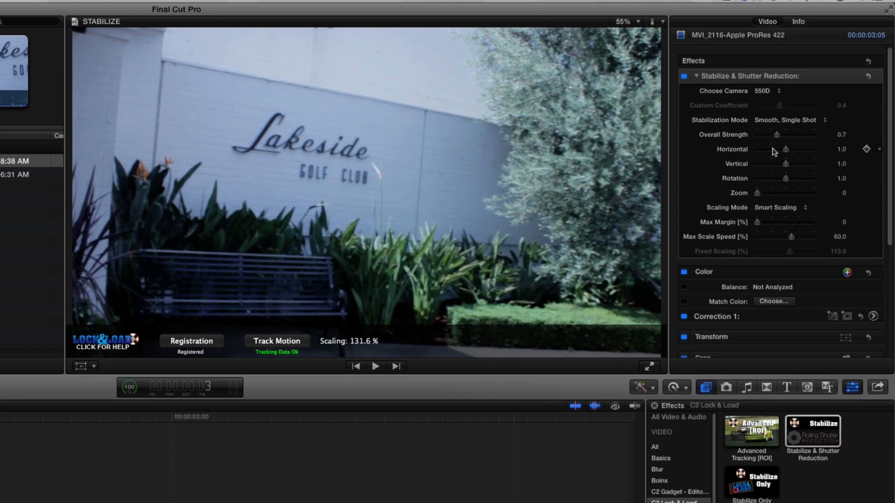
pyautogui.moveTo(821, 90); pyautogui.dragTo(826, 91)
pyautogui.moveTo(787, 135); pyautogui.dragTo(821, 135)
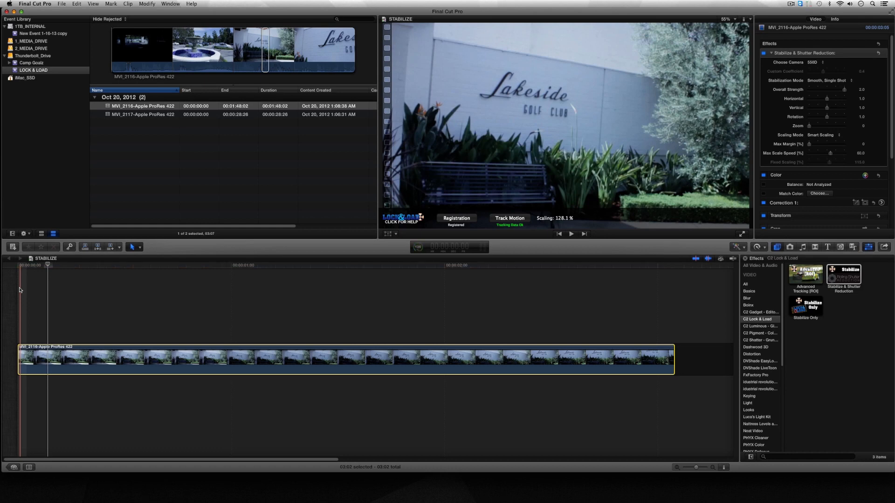
# Step: Play the clip repeatedly to examine how smooth the motion is at the higher Overall Strength
pyautogui.press('space')
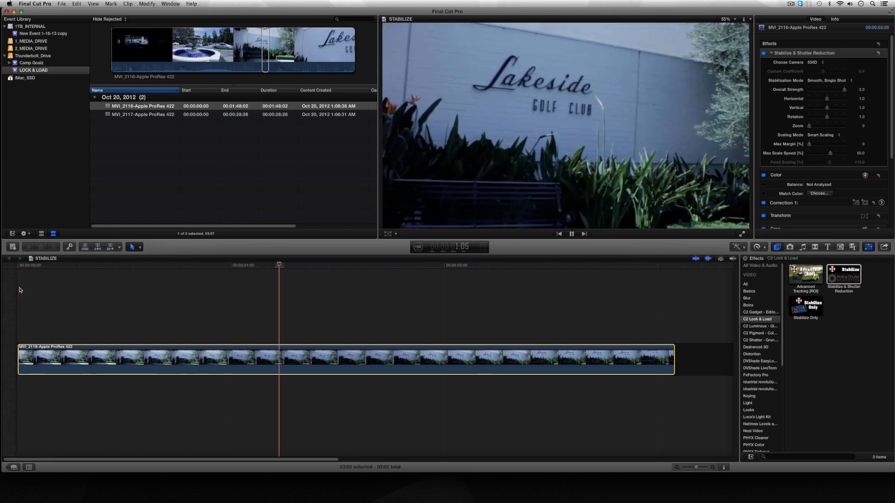
pyautogui.press('space')
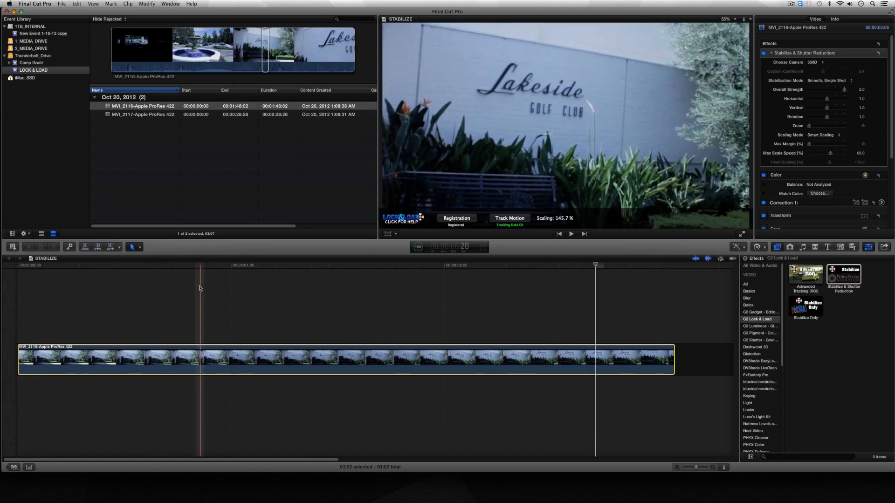
pyautogui.press('space')
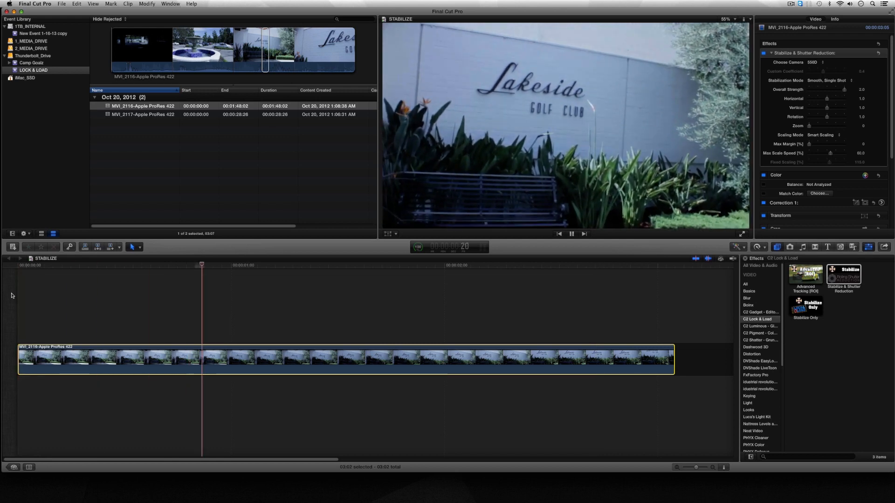
pyautogui.press('space')
pyautogui.press('space')
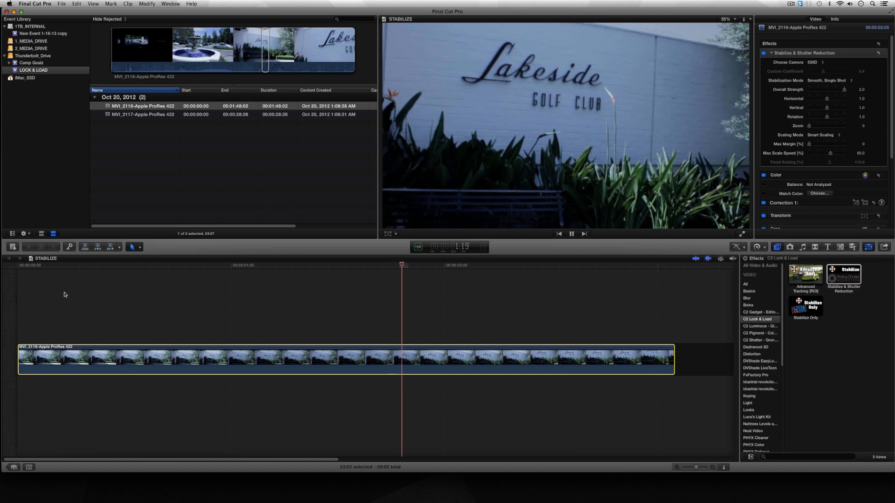
pyautogui.press('space')
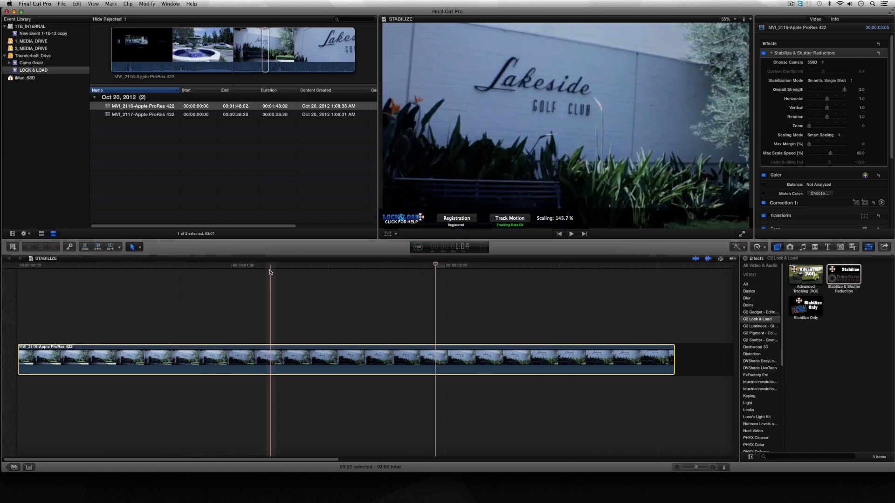
pyautogui.click(215, 303)
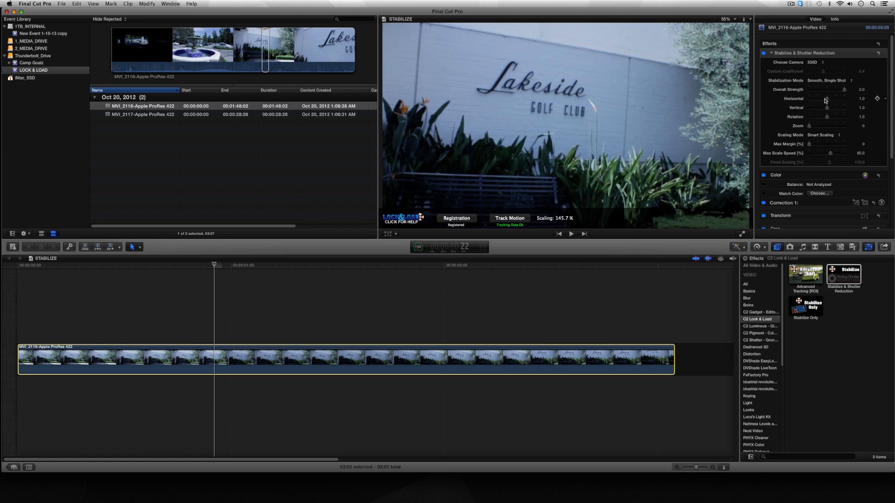
# Step: Try the effect's Horizontal strength at 0 during playback, and bring it back to about 1.0
pyautogui.moveTo(828, 101); pyautogui.dragTo(809, 101)
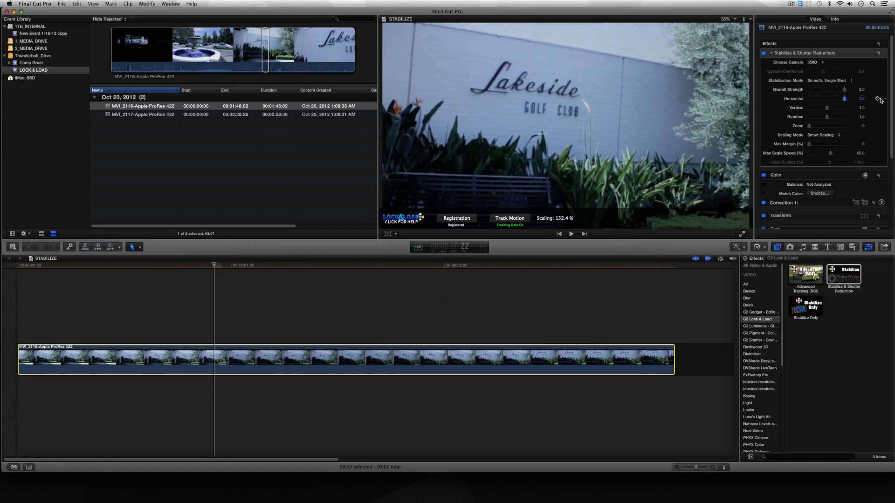
pyautogui.press('space')
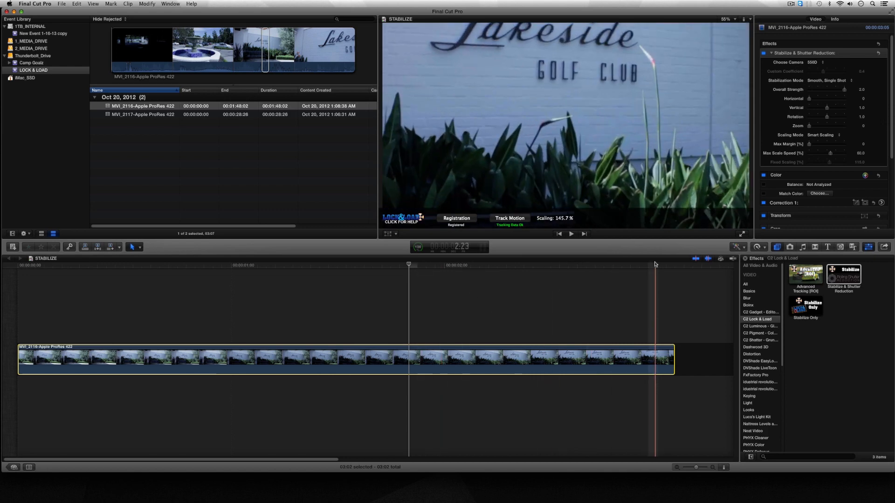
pyautogui.moveTo(810, 98); pyautogui.dragTo(827, 101)
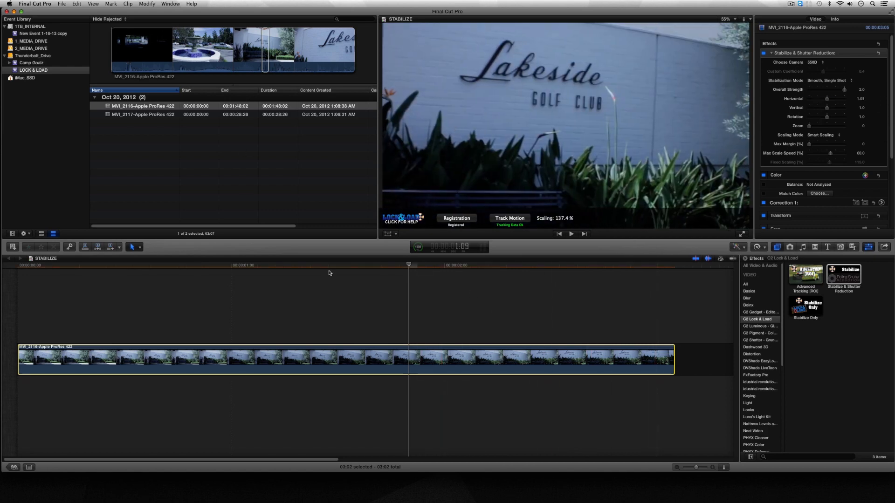
# Step: Mark the MVI_2117 clip from 5:20 to 12:00 and append that range to the end of the STABILIZE timeline
pyautogui.click(682, 270)
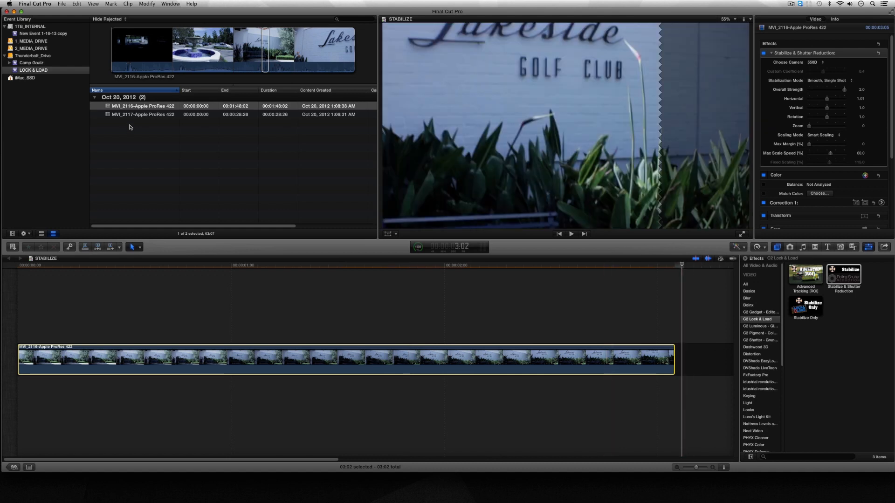
pyautogui.click(157, 114)
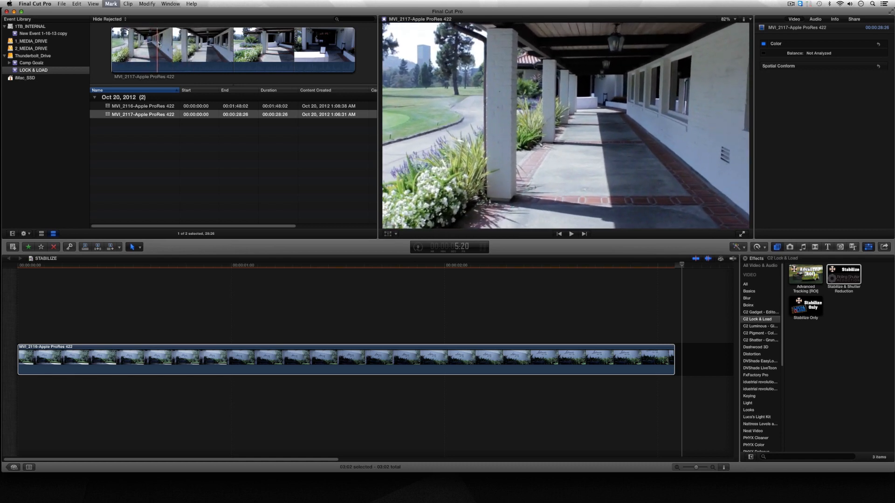
pyautogui.press('i')
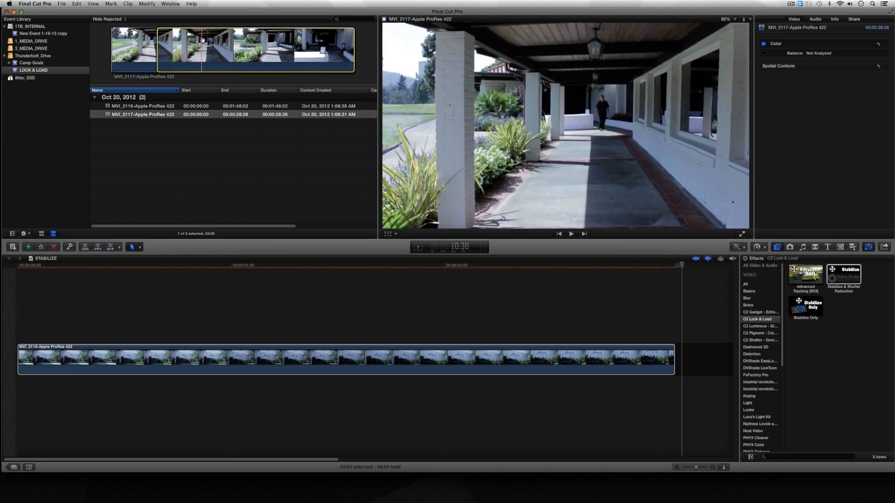
pyautogui.press('o')
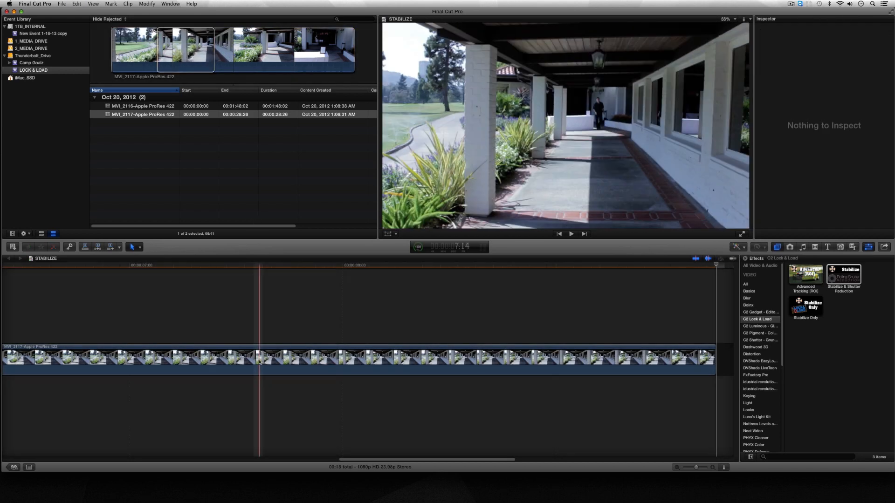
# Step: Apply Stabilize & Shutter Reduction to the MVI_2117 timeline clip with motion tracking, and play the result with the whole timeline in view
pyautogui.click(260, 362)
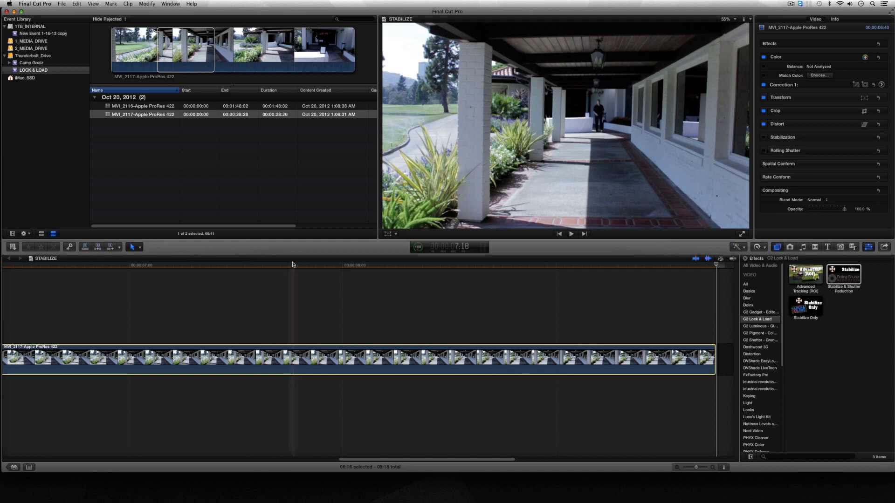
pyautogui.doubleClick(836, 280)
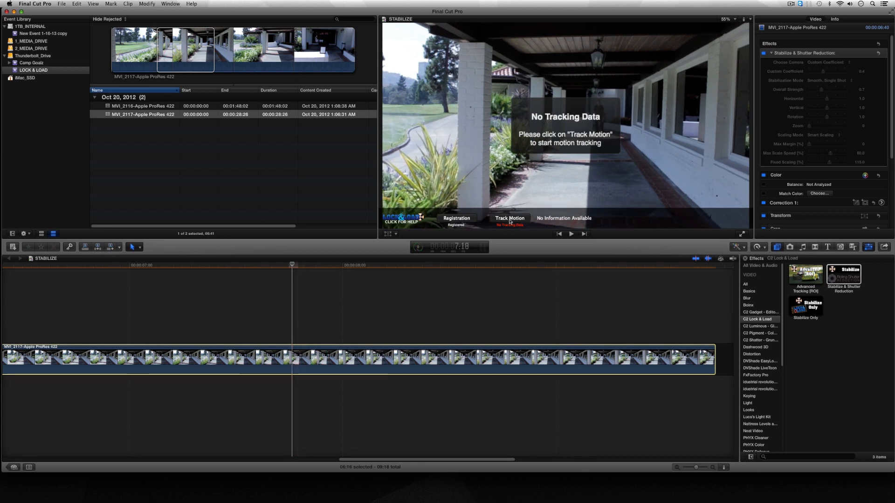
pyautogui.click(526, 220)
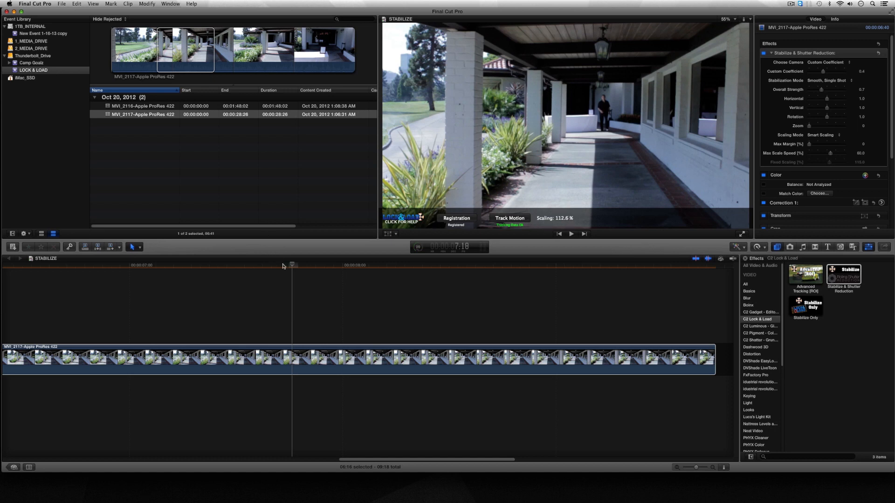
pyautogui.hotkey('shift', 'z')
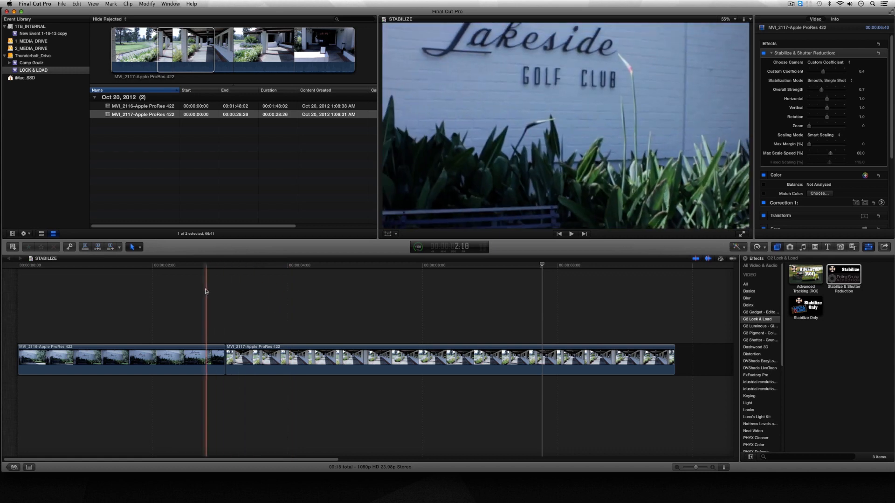
pyautogui.press('space')
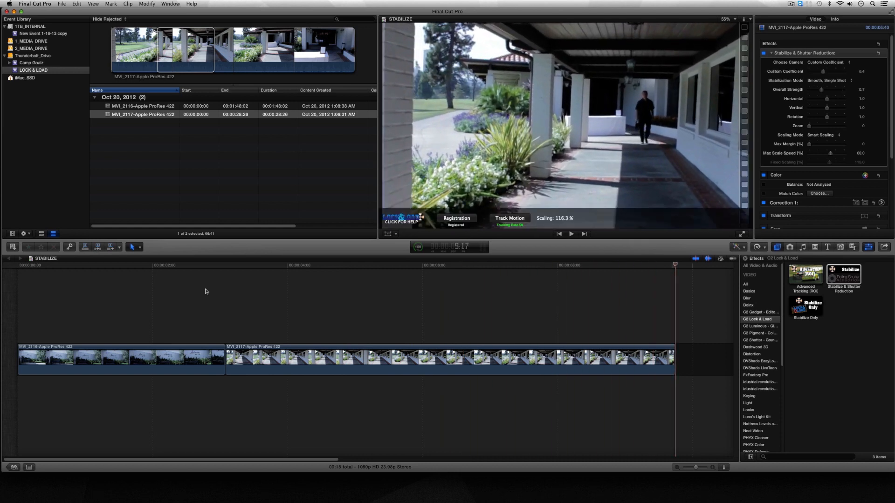
# Step: Set the MVI_2117 clip's stabilization camera to 550D and Overall Strength to 1.33, and play the clip to check the motion
pyautogui.click(358, 357)
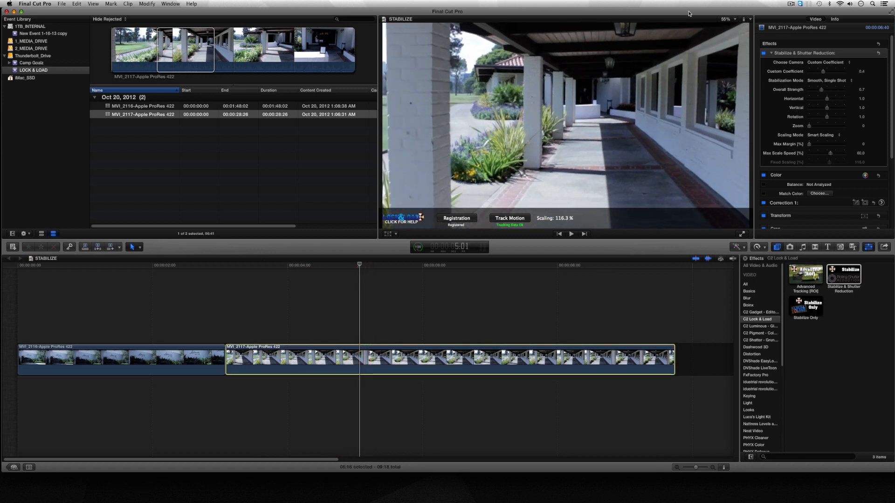
pyautogui.click(827, 62)
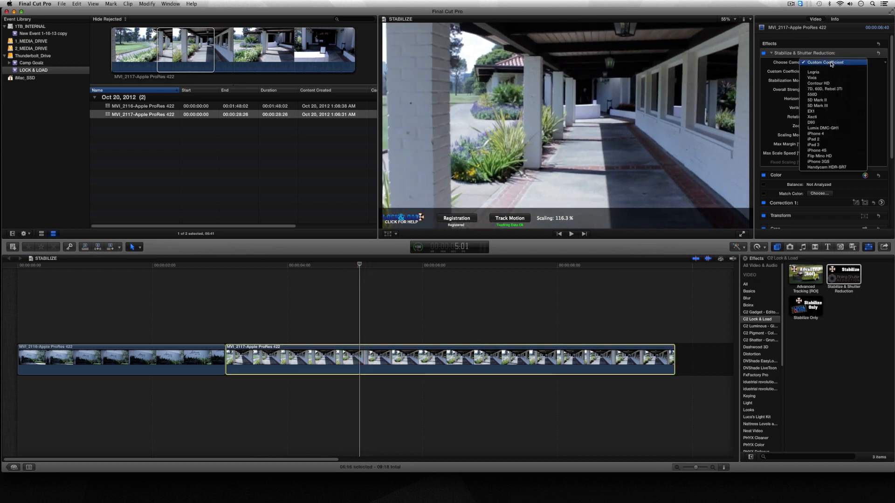
pyautogui.click(832, 95)
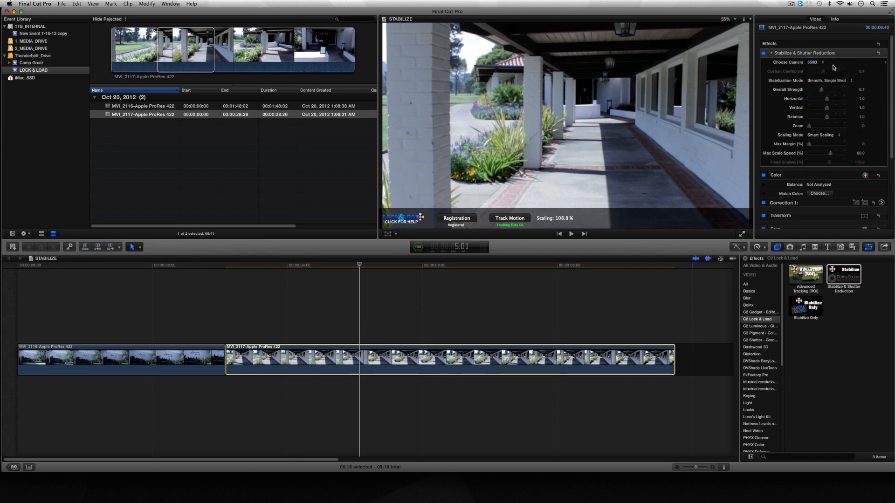
pyautogui.moveTo(823, 92); pyautogui.dragTo(835, 91)
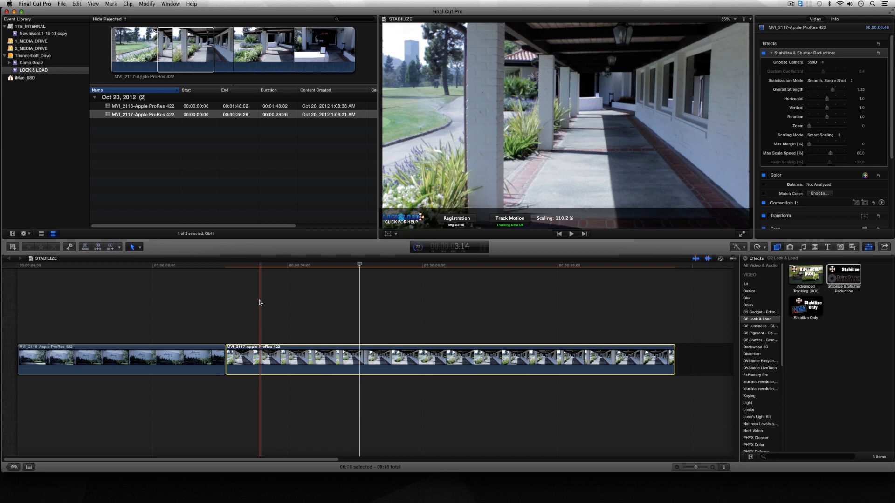
pyautogui.press('space')
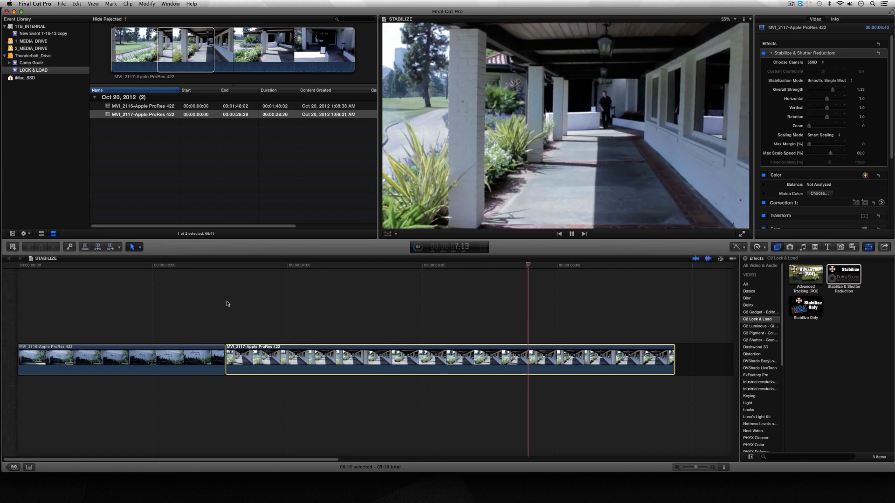
pyautogui.press('space')
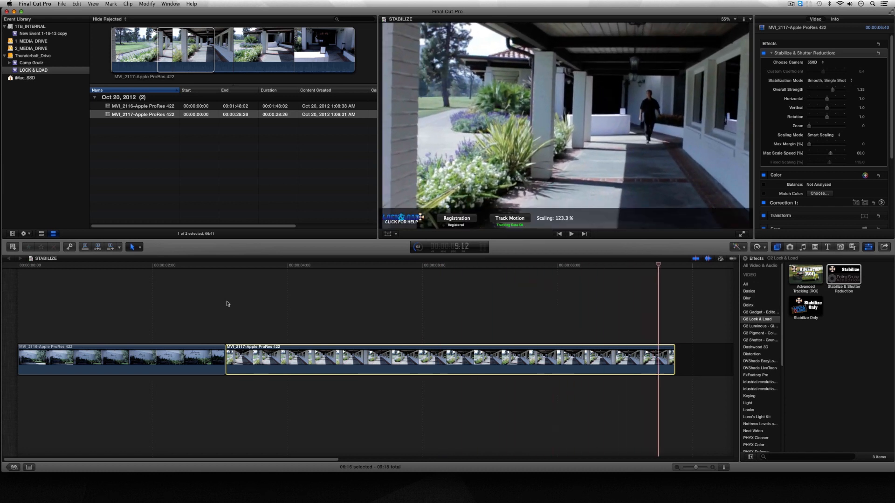